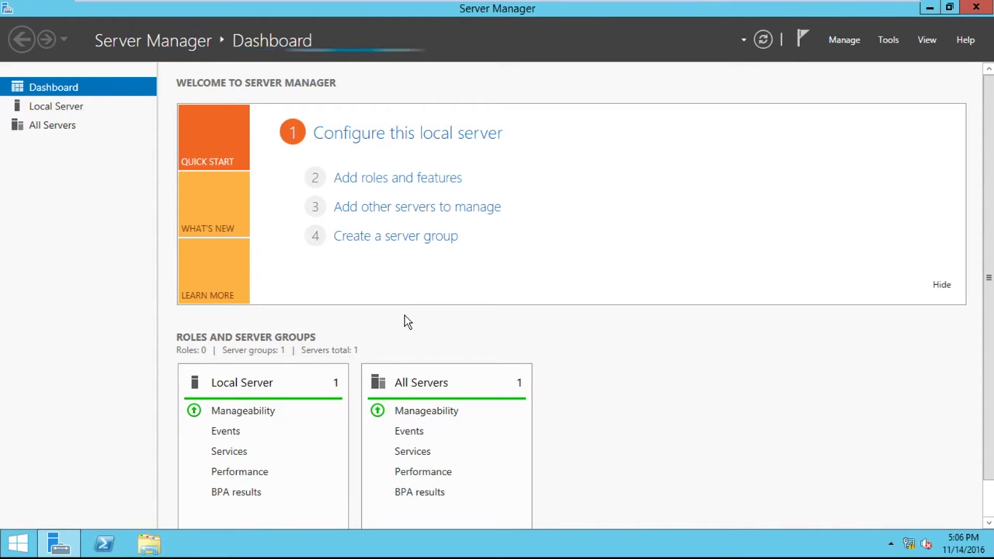
# Step: Start adding features with a role-based or feature-based installation on the local server from the server pool, leaving the server roles unchanged
pyautogui.click(390, 180)
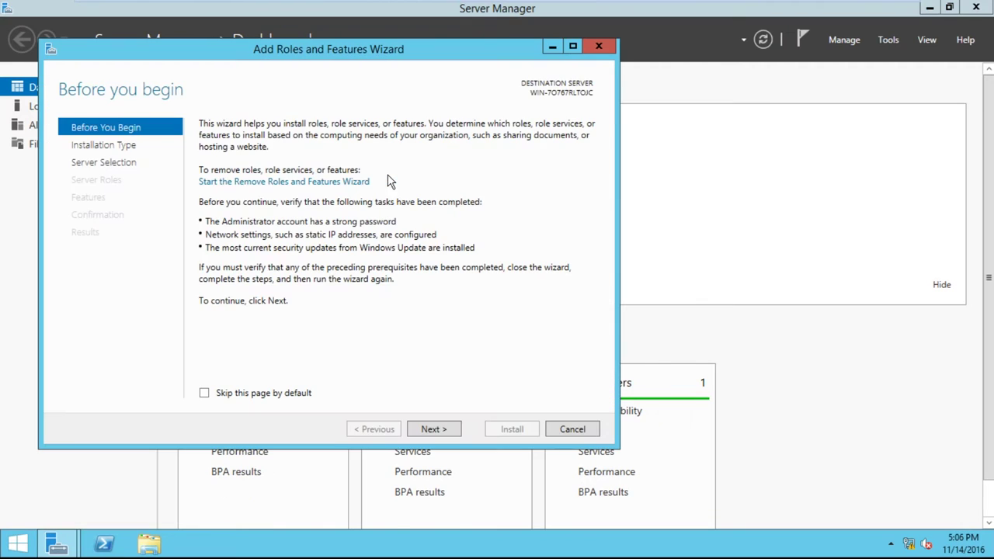
pyautogui.click(430, 430)
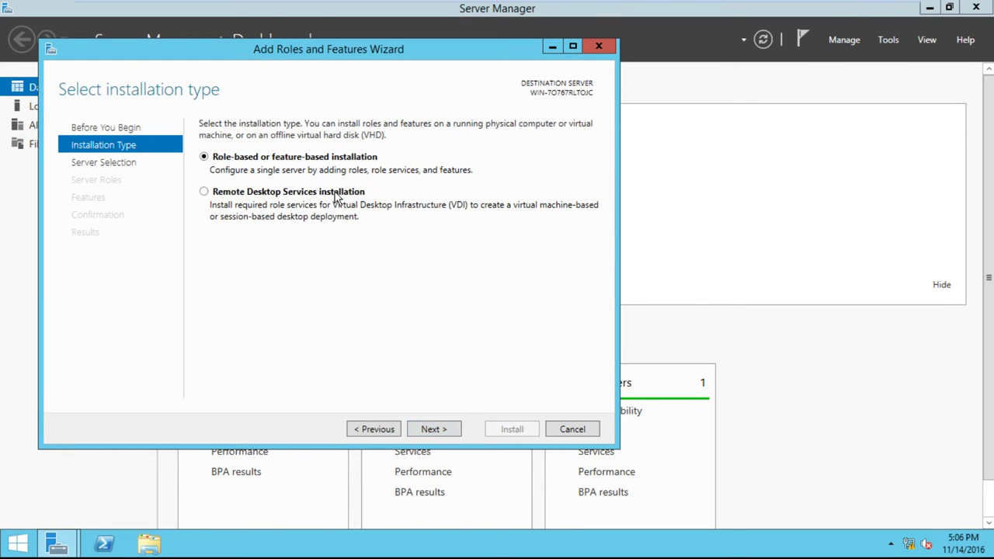
pyautogui.click(426, 431)
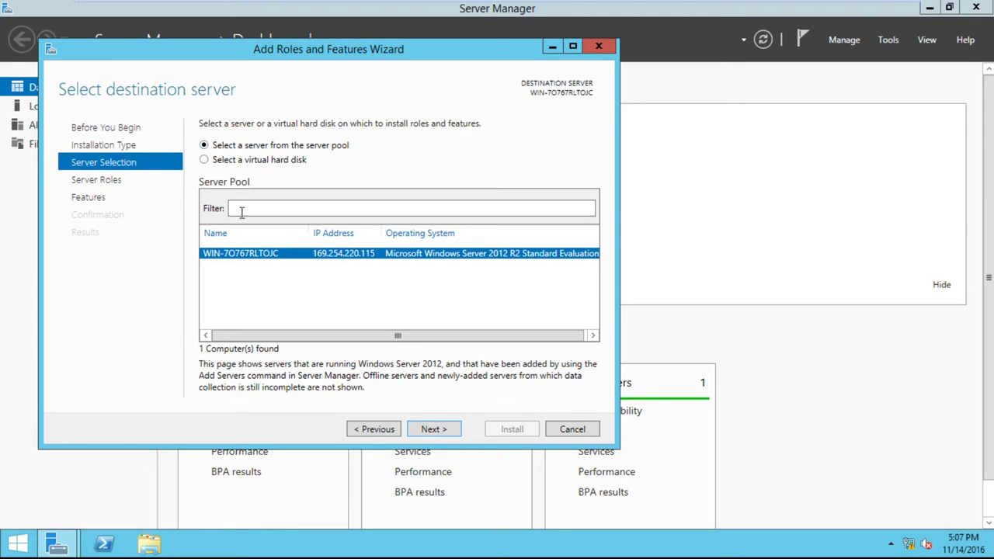
pyautogui.click(429, 428)
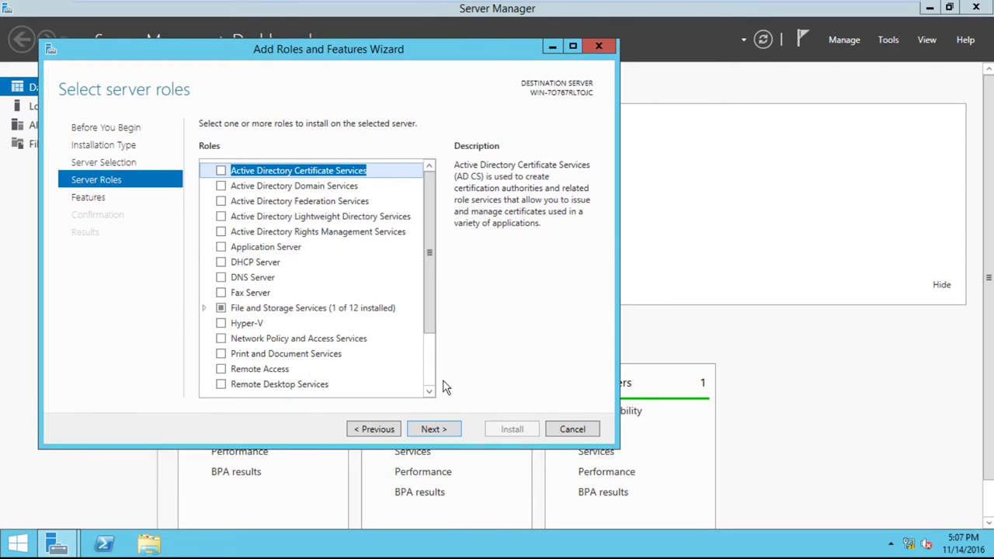
pyautogui.click(437, 432)
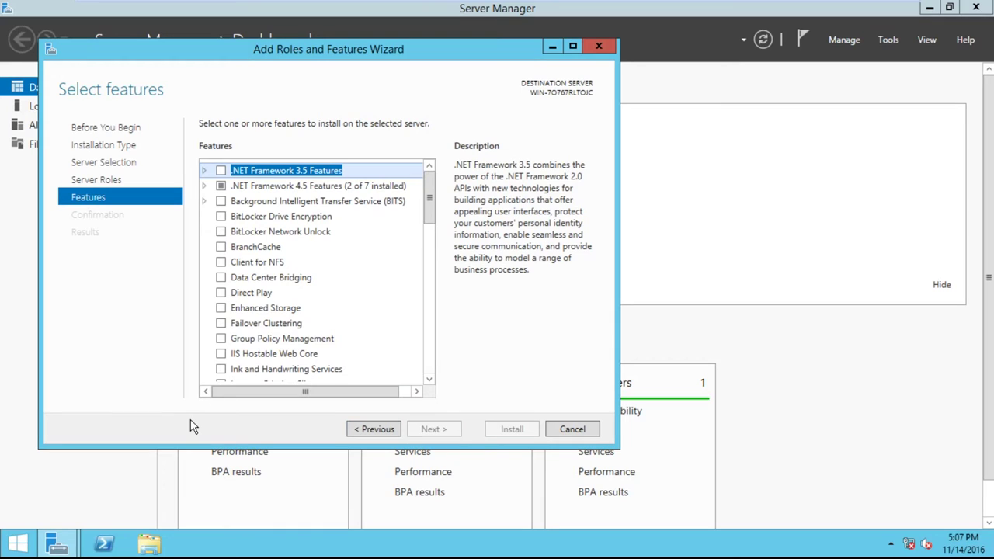
# Step: Select the Multipath I/O feature, install it, and close the wizard once the installation finishes
pyautogui.scroll(-1, 429, 195)
pyautogui.moveTo(430, 195); pyautogui.dragTo(431, 251)
pyautogui.click(257, 317)
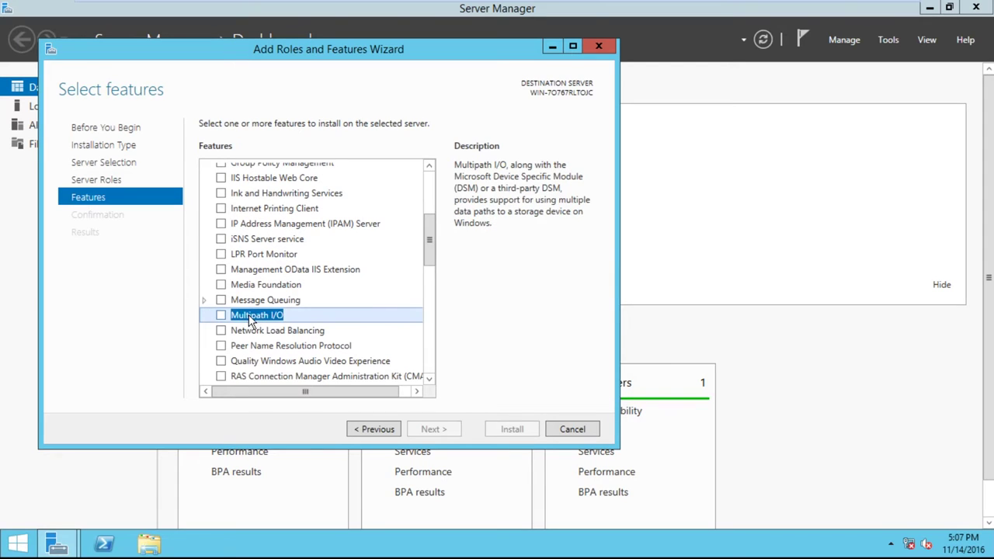
pyautogui.click(222, 317)
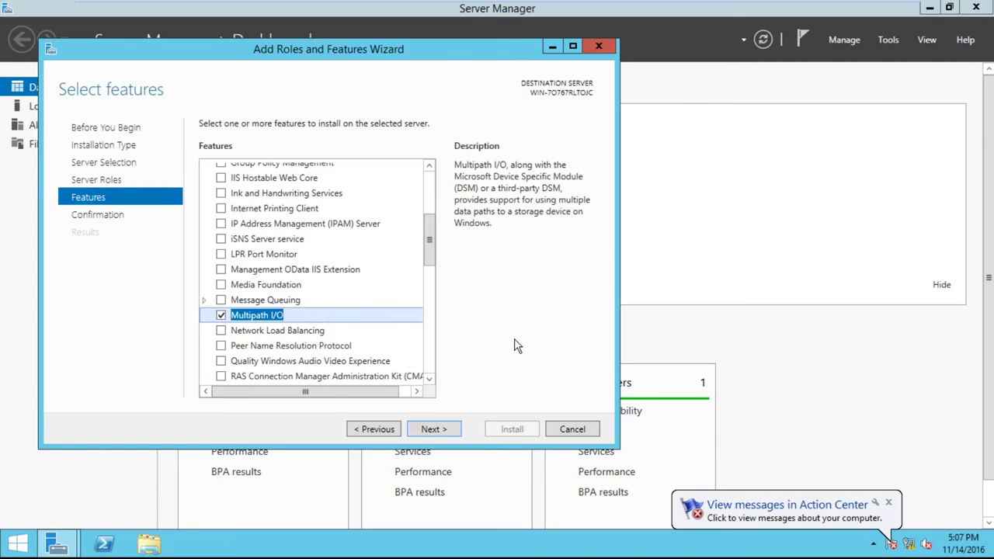
pyautogui.click(434, 429)
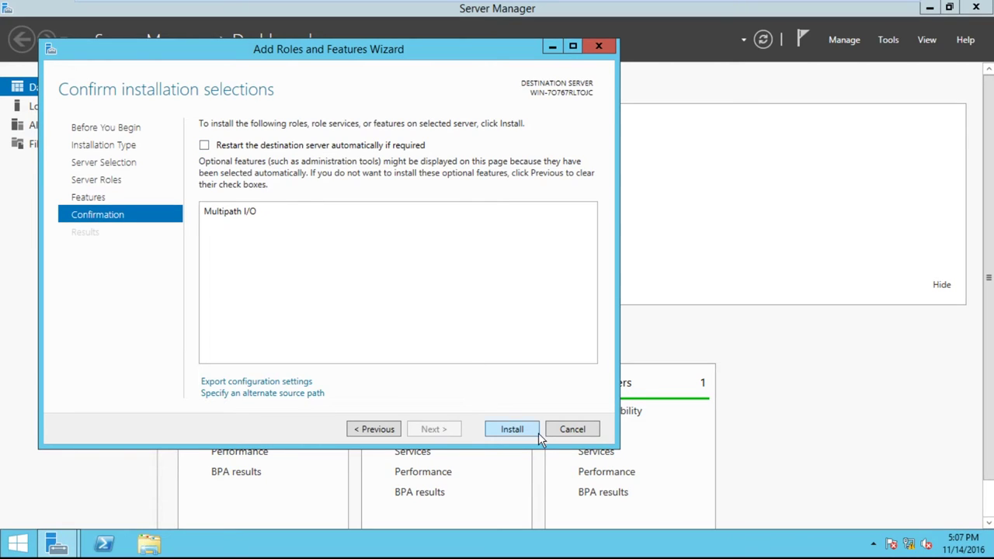
pyautogui.click(511, 430)
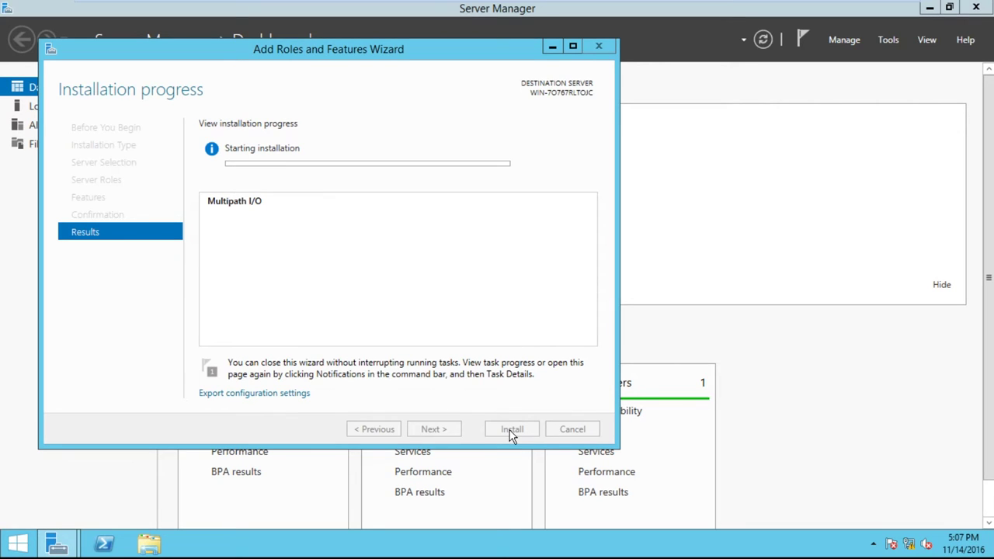
pyautogui.moveTo(451, 60); pyautogui.dragTo(532, 83)
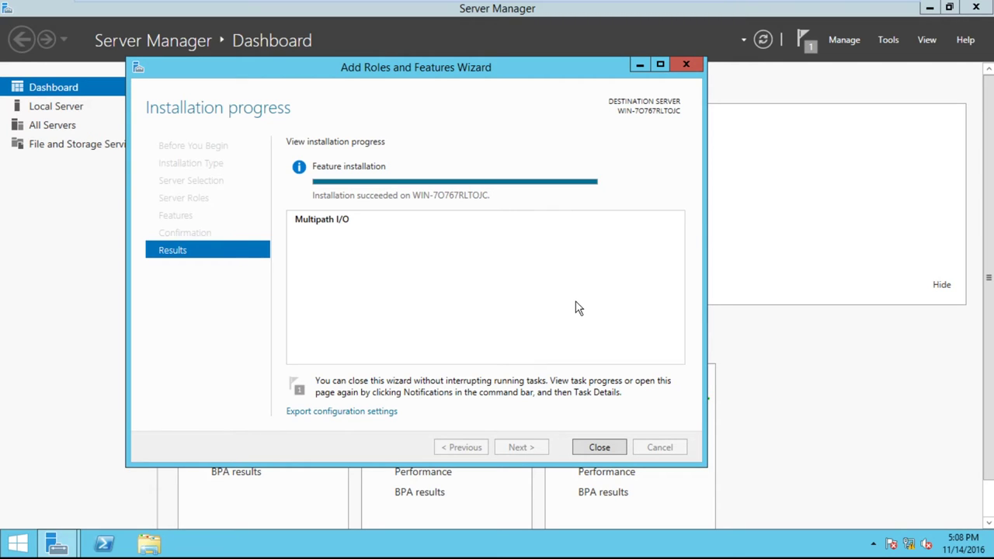
pyautogui.click(602, 450)
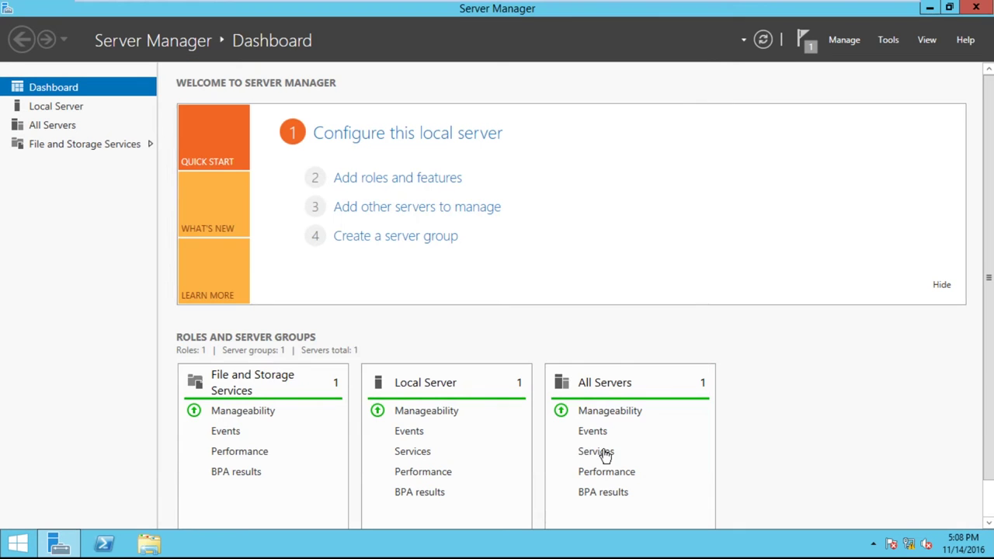
# Step: Add MPIO support for the device hardware ID "COMPELNTCompellent Vol" and reboot the server
pyautogui.click(887, 41)
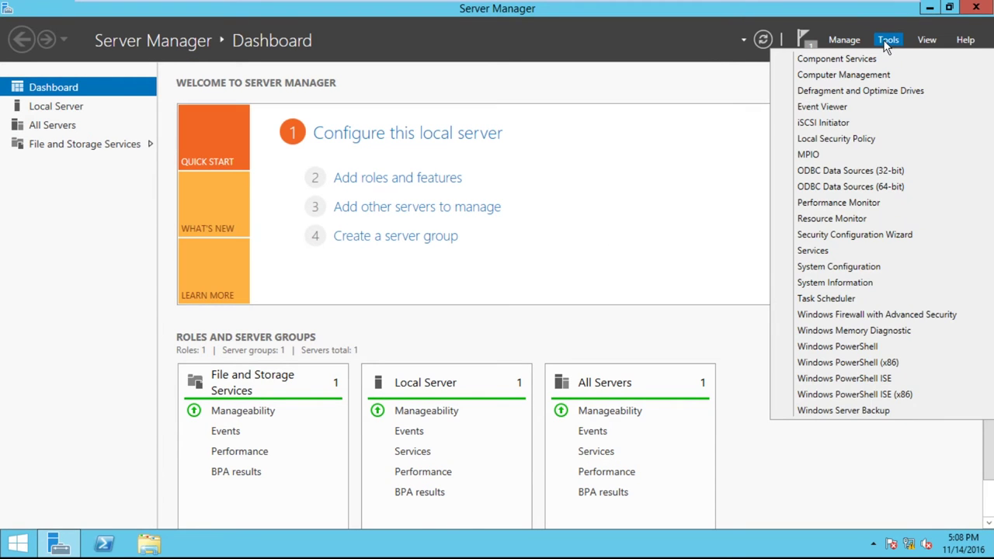
pyautogui.click(815, 158)
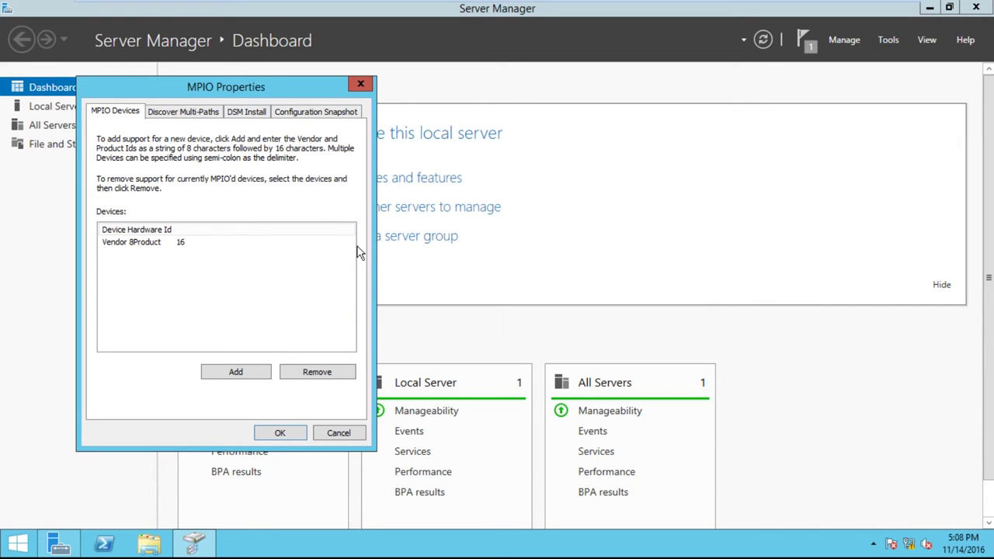
pyautogui.click(219, 373)
pyautogui.write('COMP')
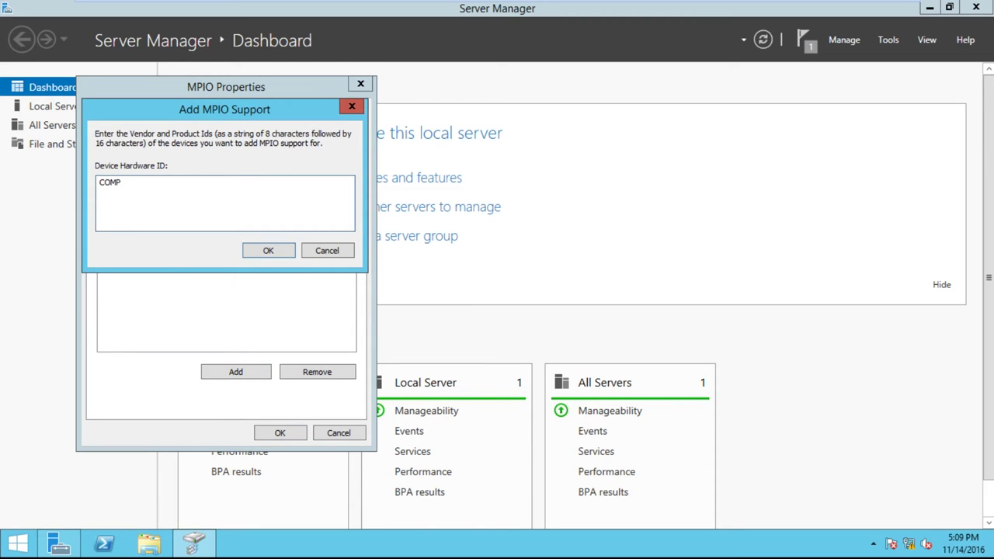
pyautogui.write('ELNTCompellent Vol')
pyautogui.moveTo(200, 183); pyautogui.dragTo(77, 183)
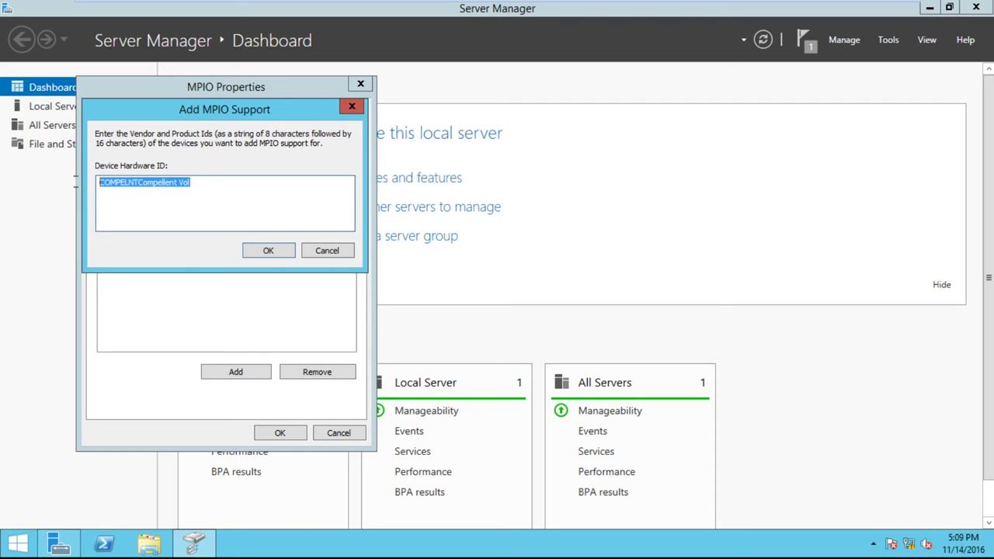
pyautogui.click(209, 184)
pyautogui.click(268, 250)
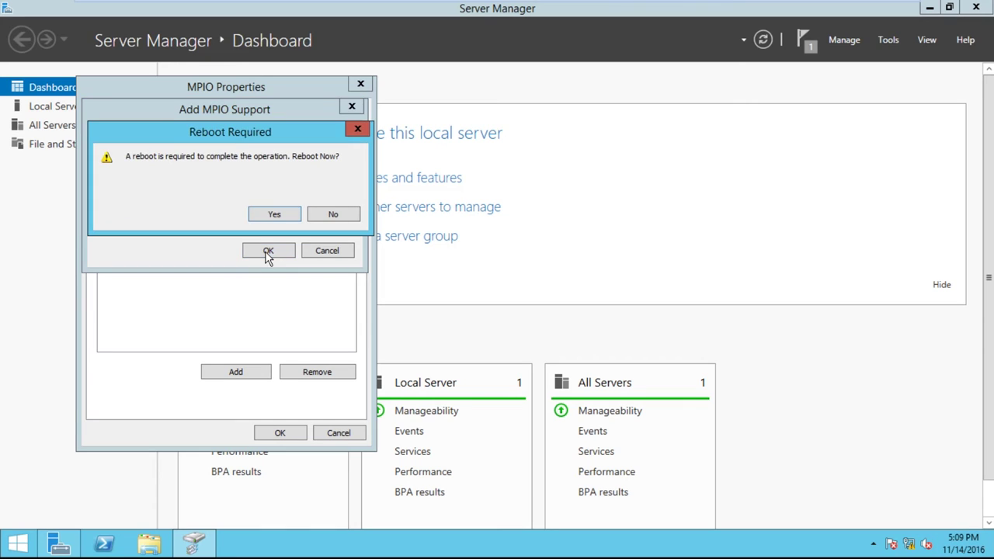
pyautogui.click(274, 214)
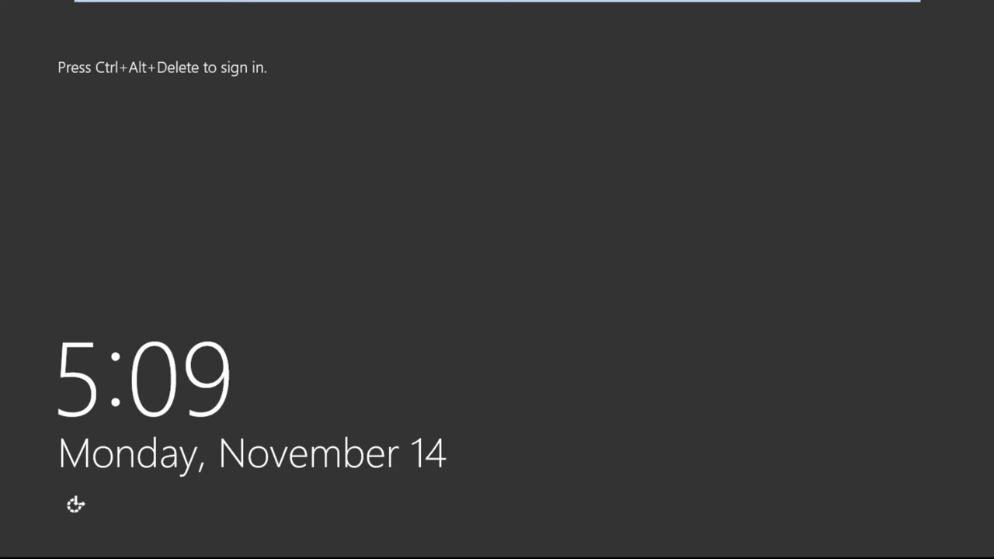
# Step: Sign in to the restarted server with the account password
pyautogui.hotkey('ctrl', 'alt', 'Delete')
pyautogui.write('••••••••')
pyautogui.press('Return')
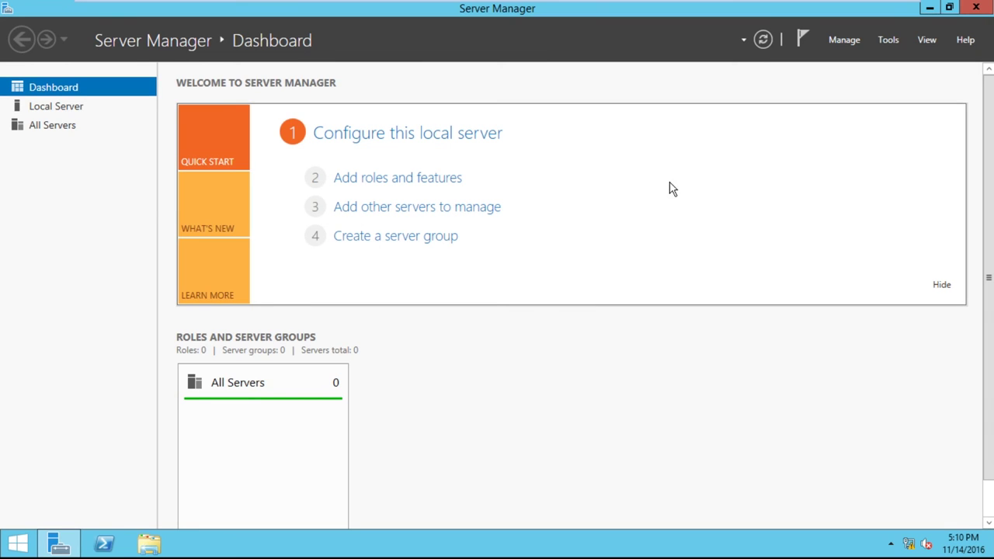
# Step: Check the MPIO device list for the Compellent hardware ID, then dismiss the MPIO properties without changes
pyautogui.click(890, 40)
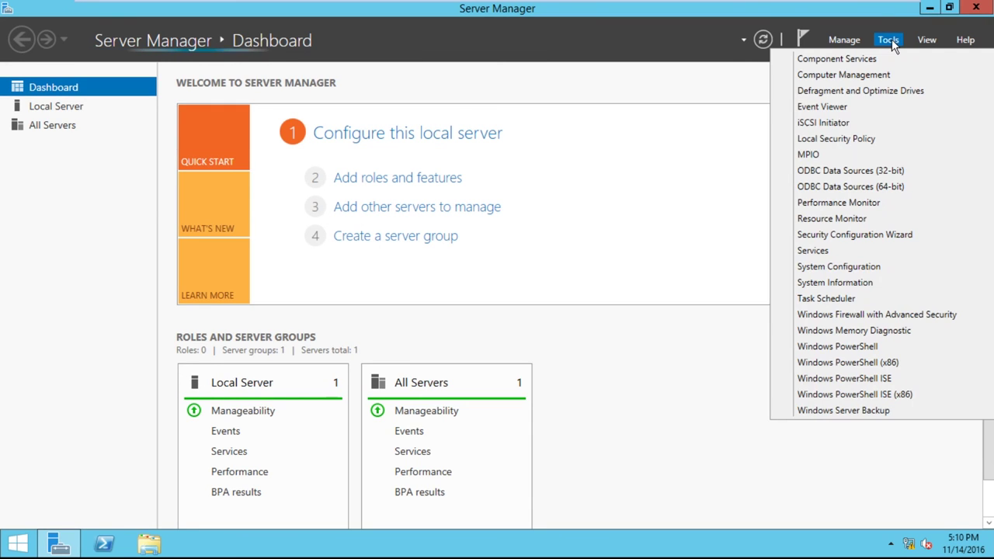
pyautogui.click(808, 155)
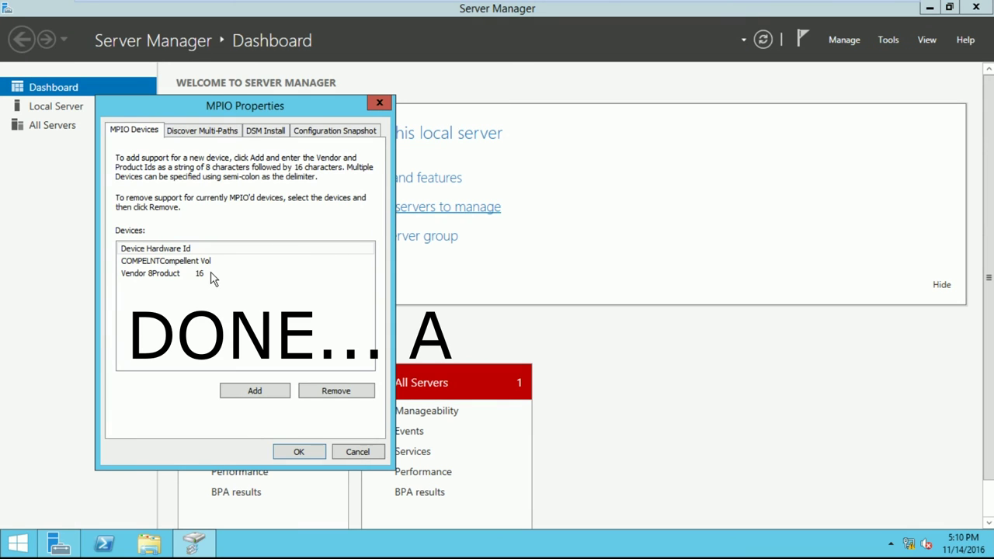
pyautogui.click(357, 451)
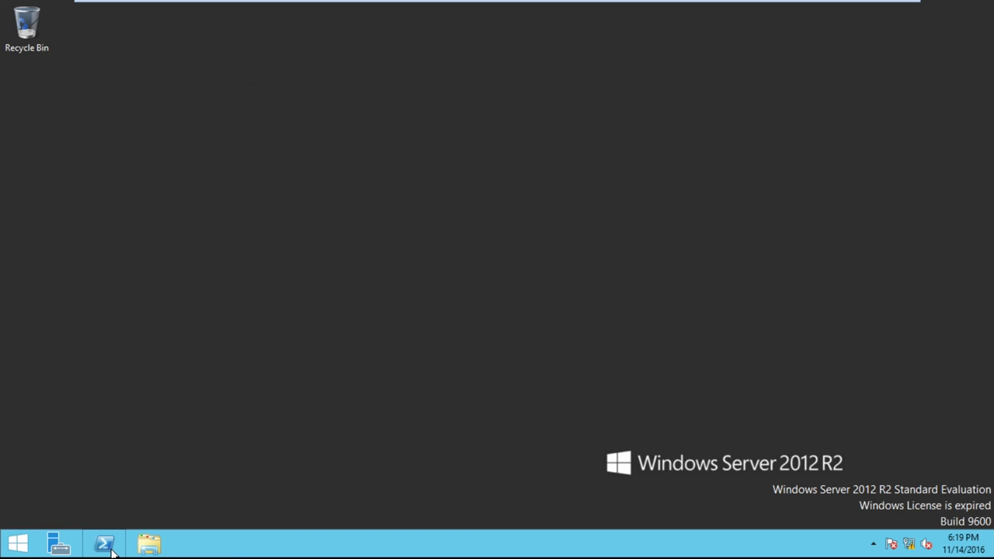
# Step: Open Windows PowerShell as administrator and run Add-WindowsFeature -Name "Multipath-IO"
pyautogui.rightClick(113, 550)
pyautogui.rightClick(114, 491)
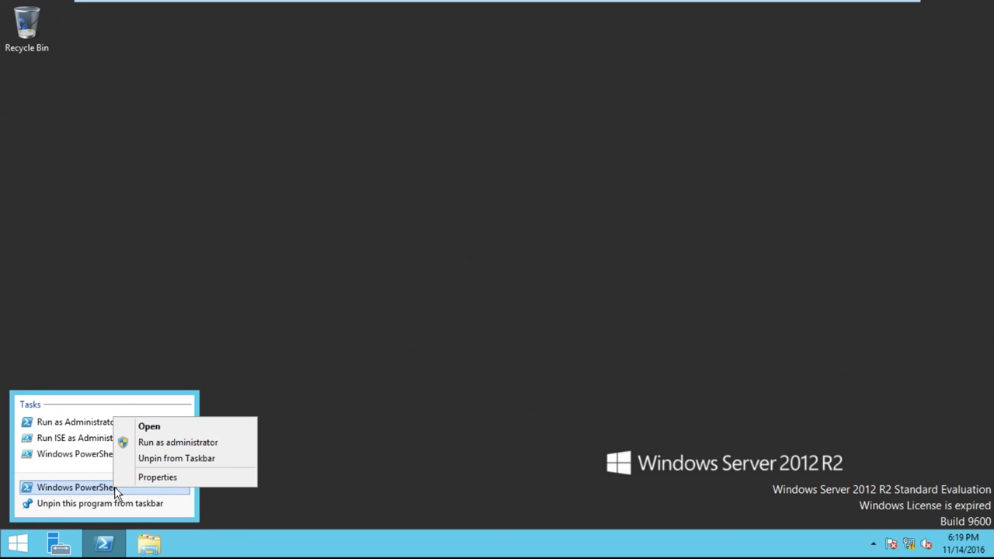
pyautogui.click(206, 448)
pyautogui.moveTo(315, 15); pyautogui.dragTo(462, 56)
pyautogui.rightClick(351, 169)
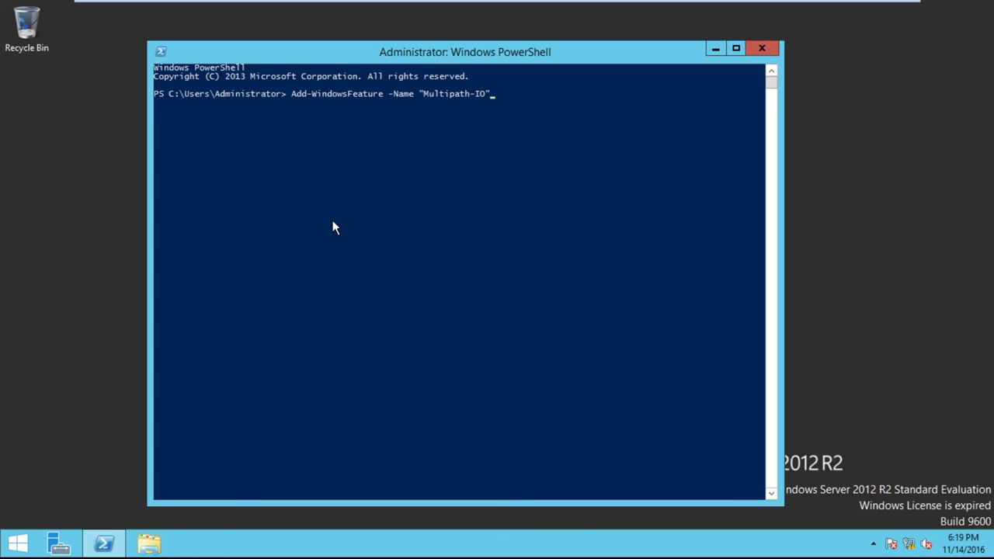
pyautogui.press('Return')
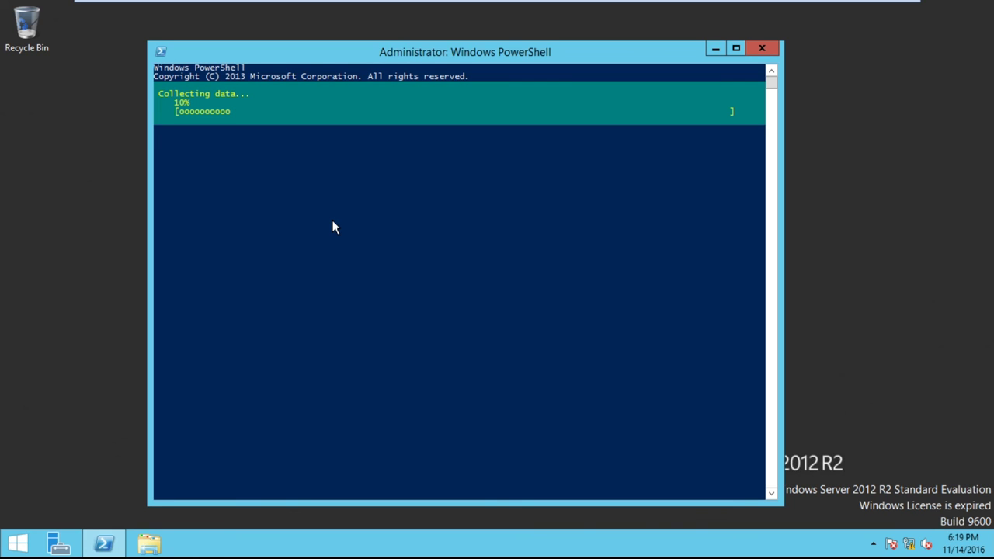